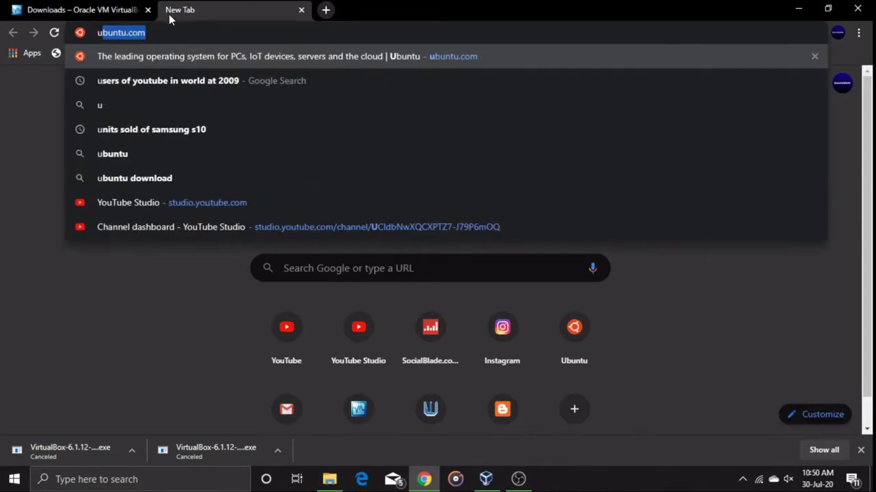
Step: Open ubuntu.com and download Ubuntu Desktop 20.04 LTS
key("Return")
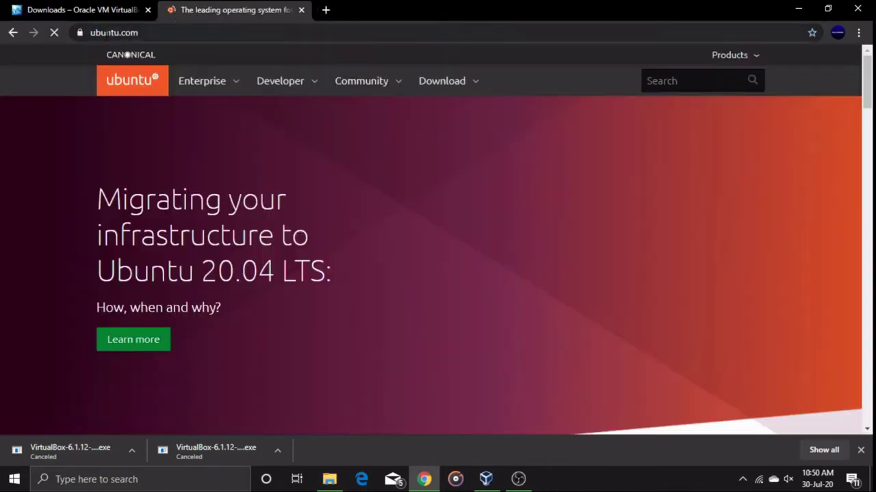
left_click(456, 85)
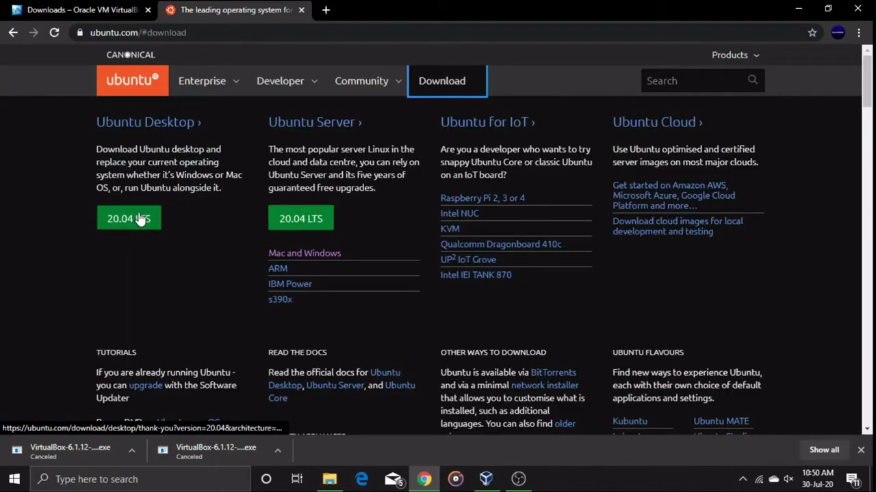
left_click(140, 218)
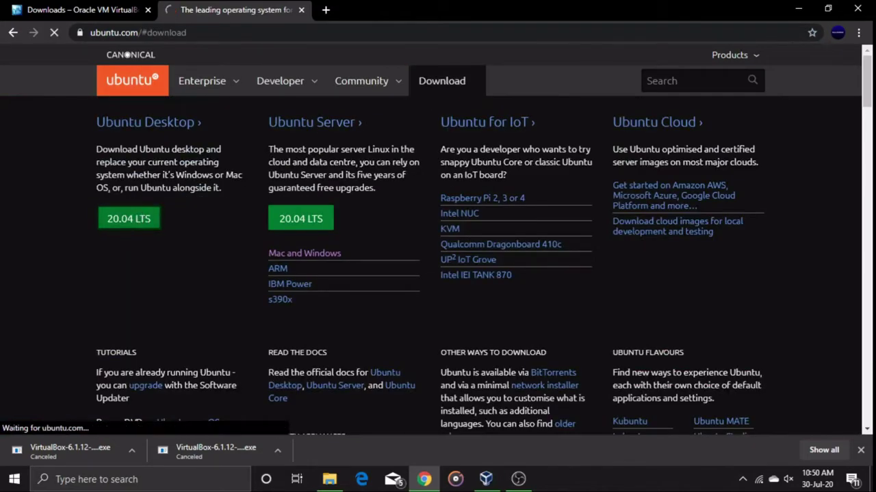
Step: Minimise the browser and switch to Oracle VM VirtualBox Manager
left_click(798, 9)
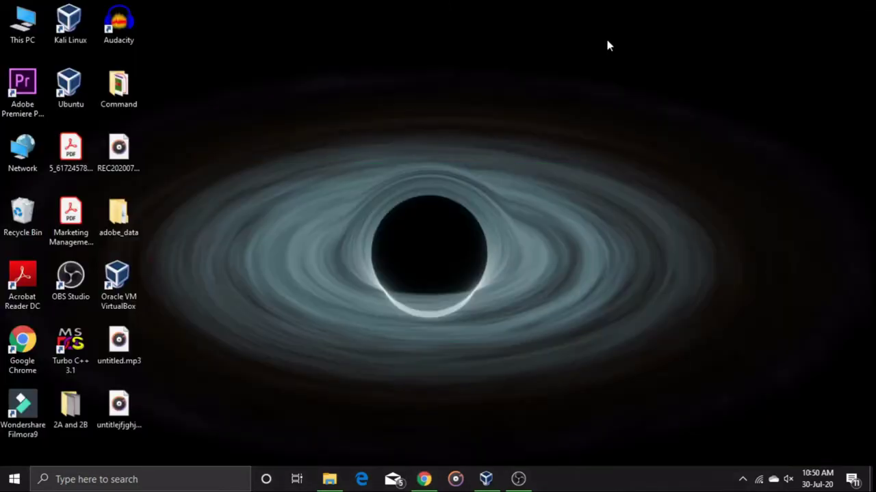
right_click(511, 130)
left_click(547, 169)
left_click(486, 478)
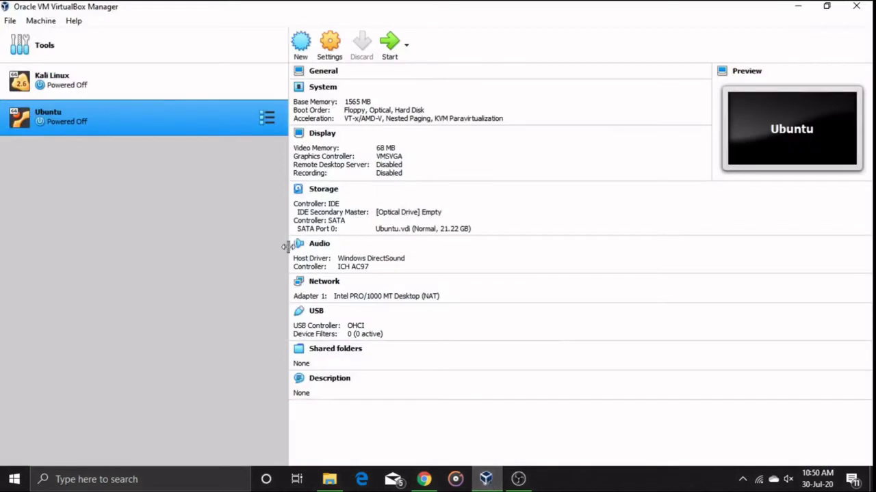
Step: Start a new virtual machine named ubuntu1 with type Linux and version Ubuntu (64-bit)
left_click(300, 55)
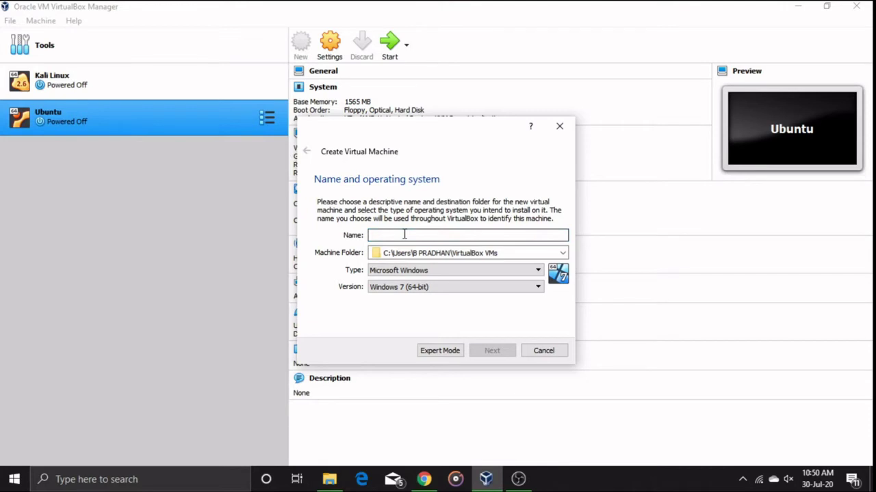
type("ubuntu1")
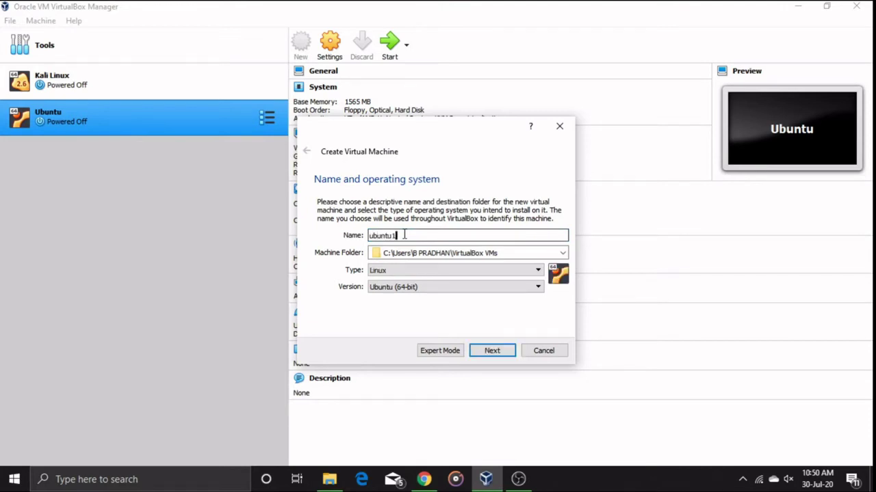
left_click(483, 276)
left_click(479, 273)
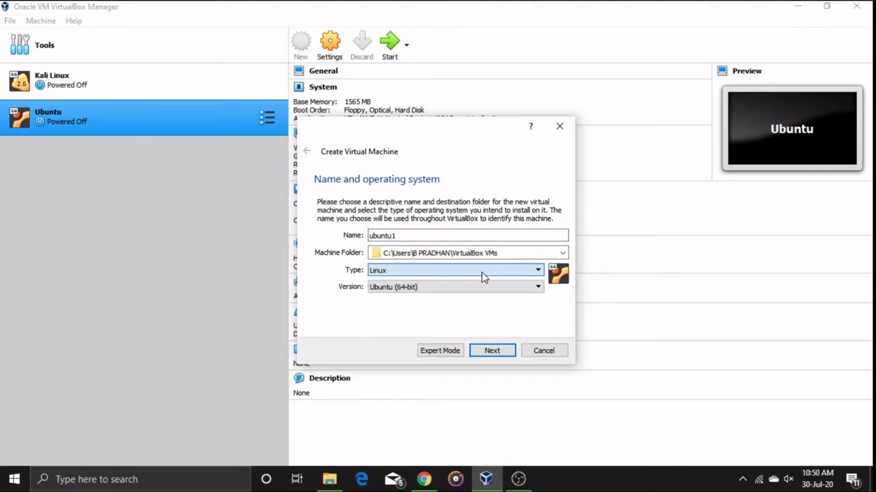
left_click(449, 292)
left_click(405, 373)
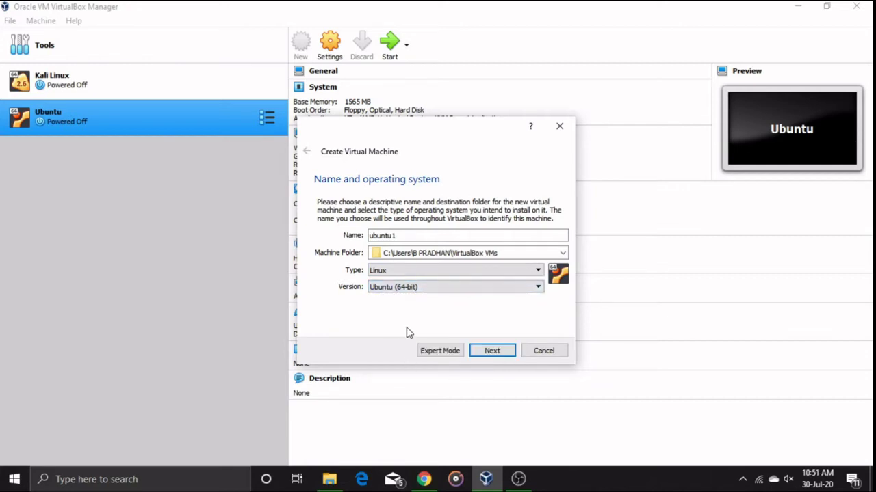
left_click(489, 350)
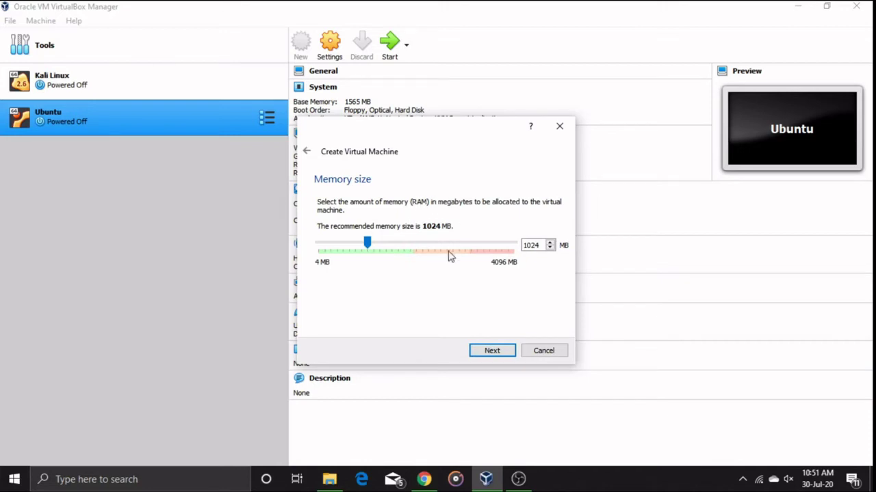
Step: Give the machine 1024 MB of memory and create a new 24.49 GB VDI virtual hard disk for it
left_click(507, 351)
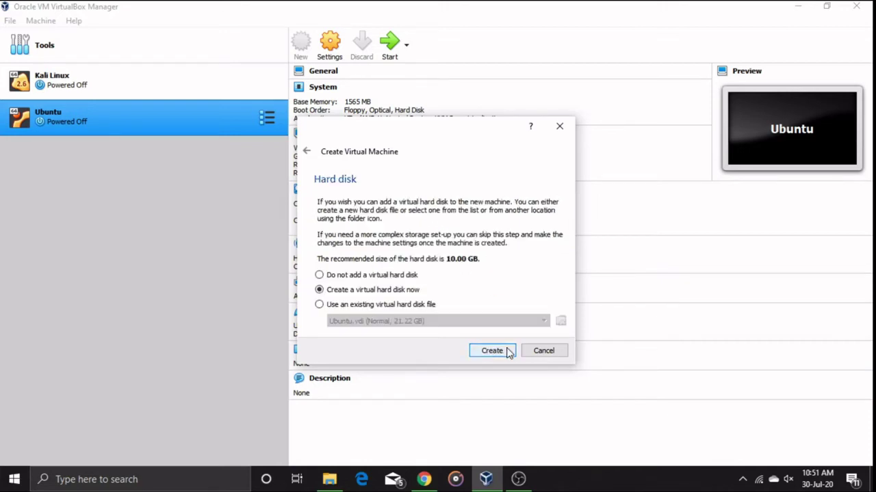
left_click(508, 351)
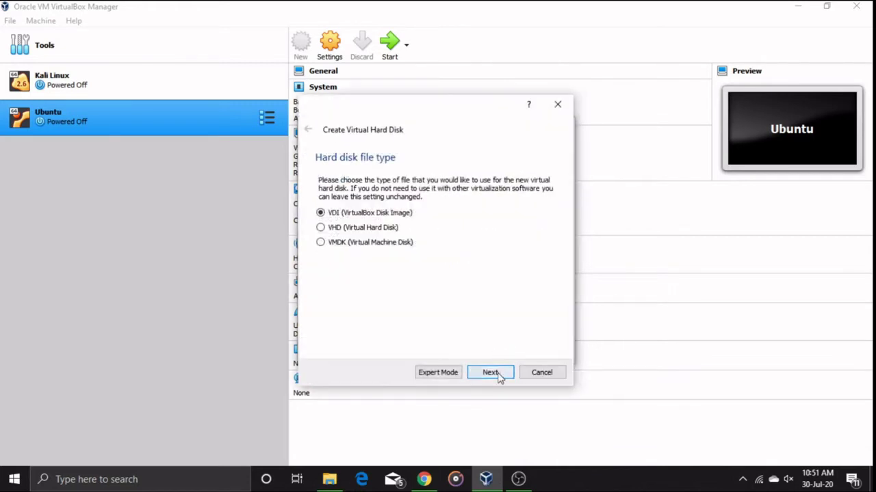
left_click(498, 375)
left_click(499, 375)
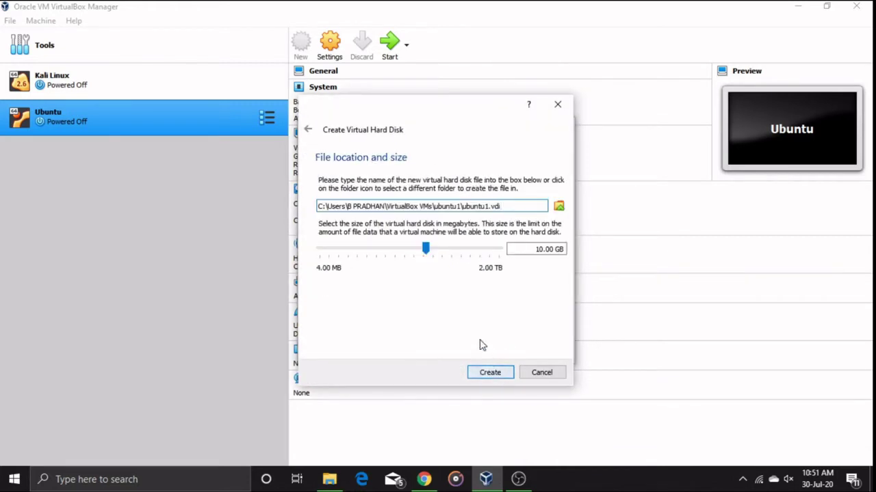
mouse_move(429, 255)
left_mouse_down()
mouse_move(448, 256)
mouse_move(439, 256)
left_mouse_up()
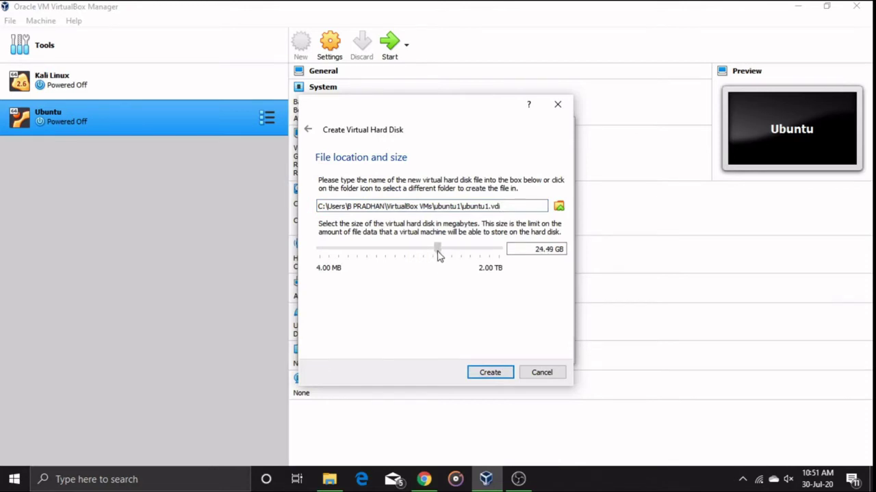
left_click(495, 378)
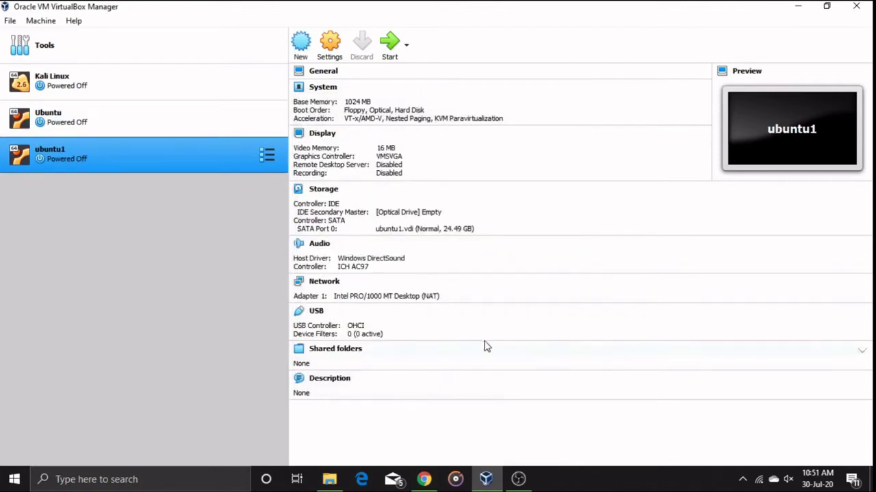
Step: In ubuntu1's storage settings, load ubuntu-20.04-desktop-amd64.iso from E:\Application into the empty IDE optical drive
left_click(320, 78)
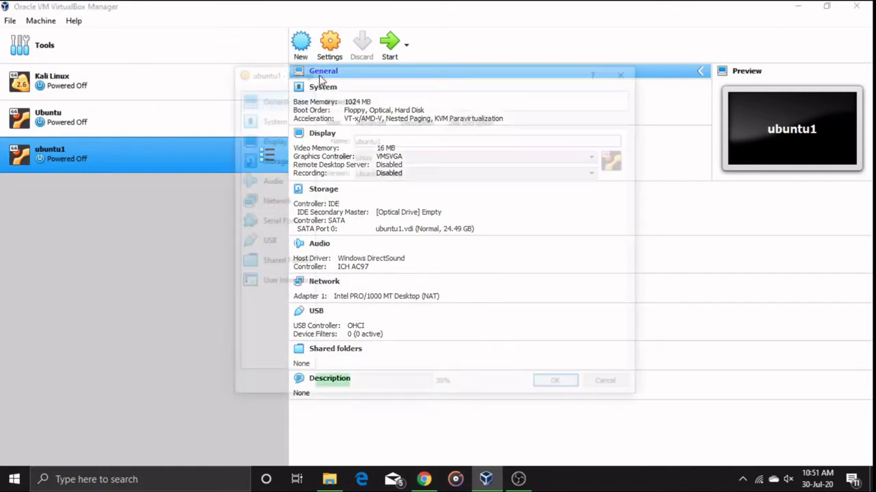
left_click(267, 121)
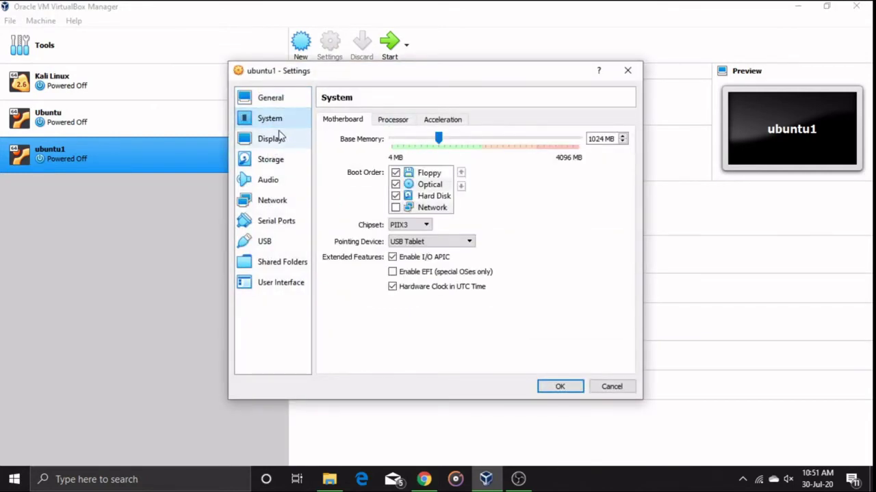
left_click(276, 142)
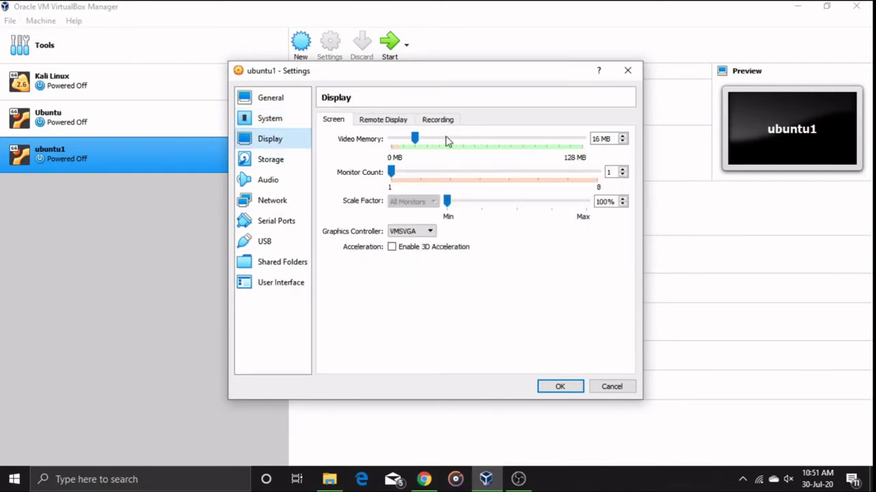
left_click(286, 160)
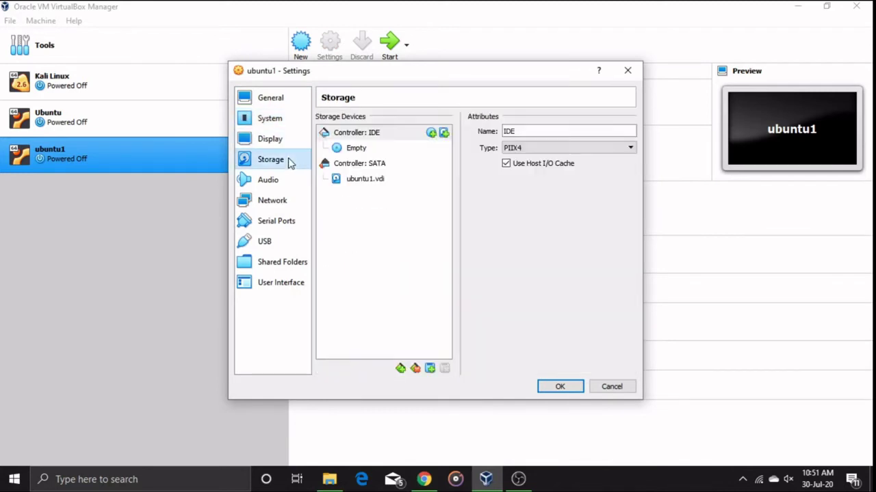
left_click(361, 149)
left_click(630, 133)
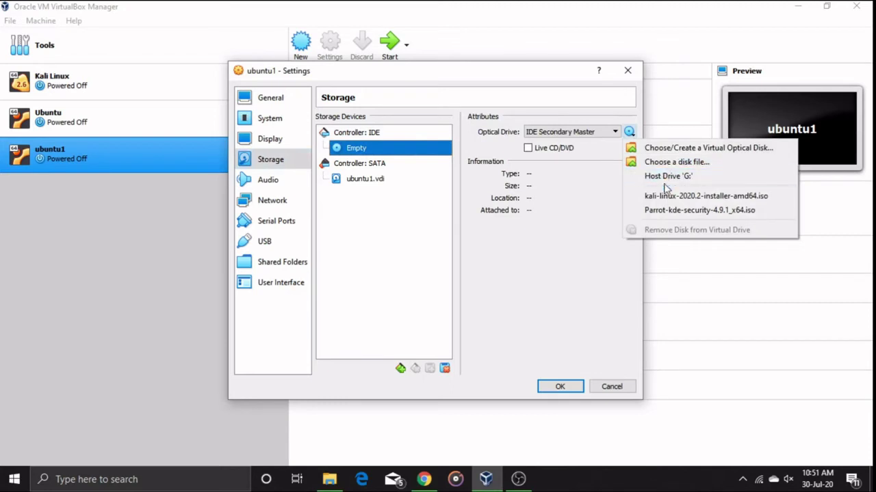
left_click(658, 166)
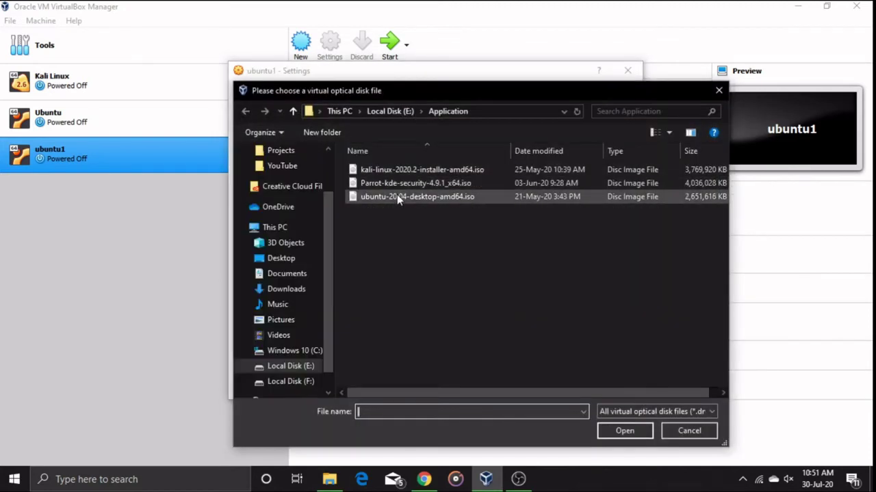
left_click(403, 198)
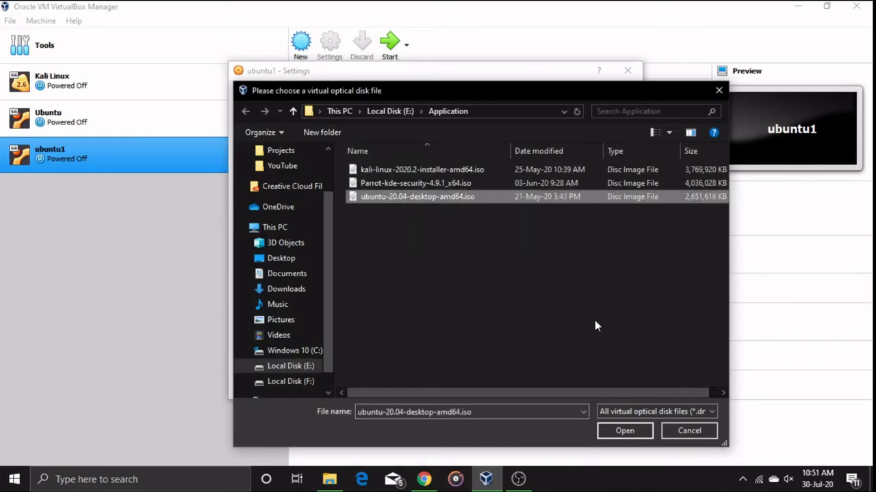
left_click(624, 431)
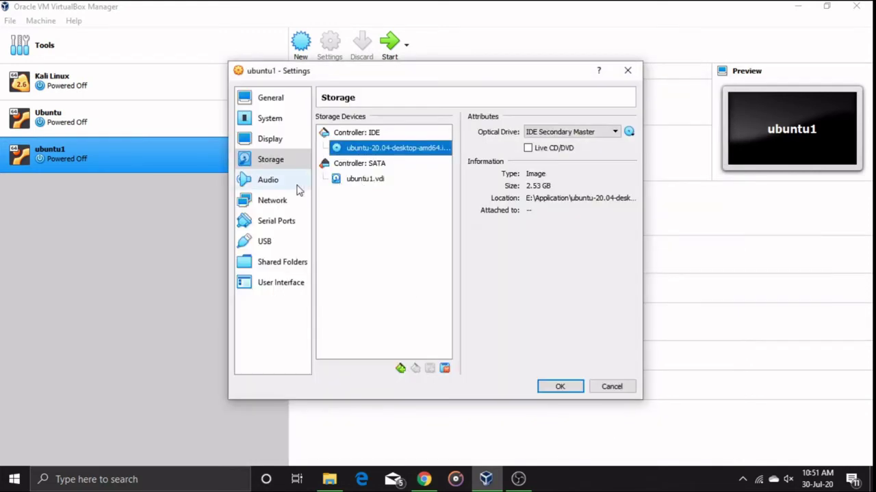
Step: Attach ubuntu1's network Adapter 1 to the Host-only Adapter and save the machine settings
left_click(273, 226)
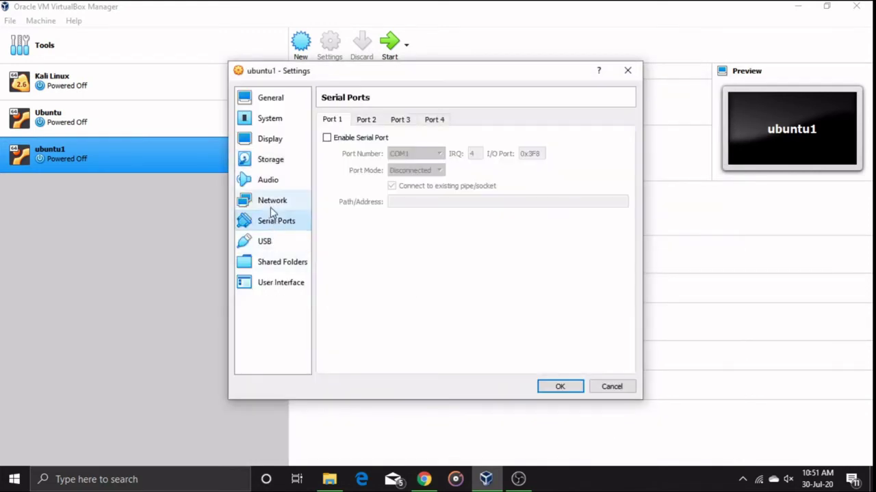
left_click(272, 212)
left_click(400, 155)
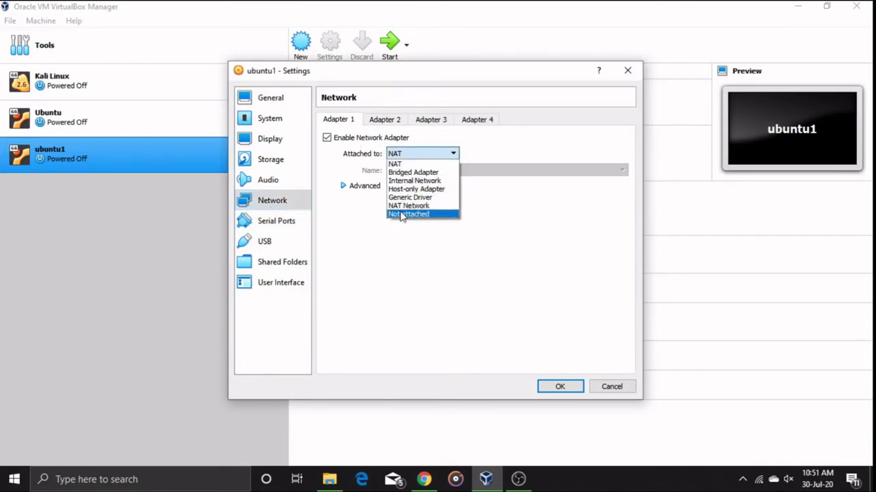
left_click(414, 189)
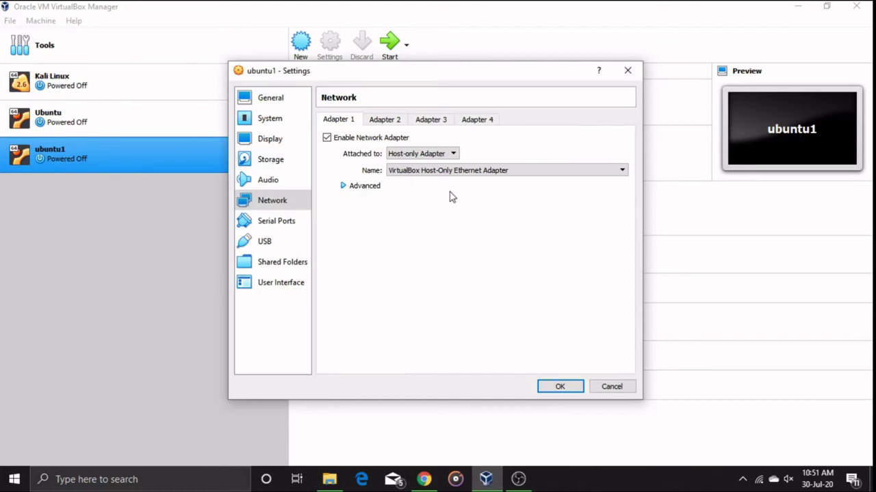
left_click(562, 389)
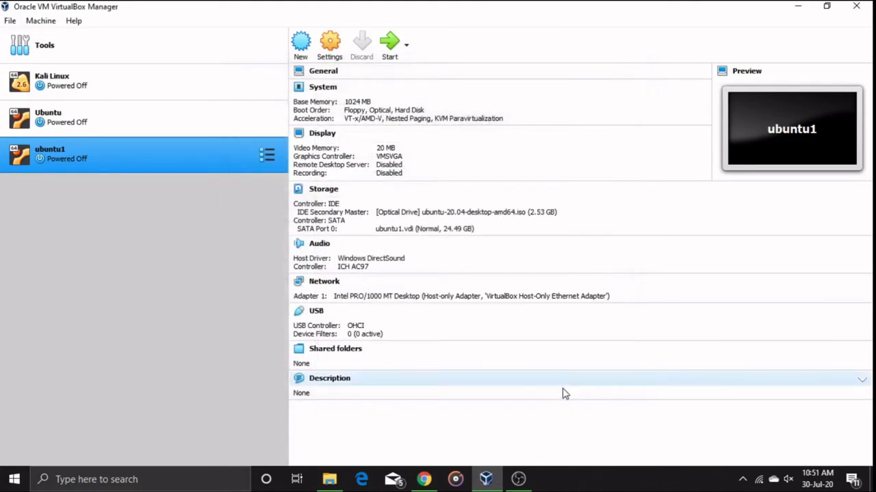
Step: Boot the ubuntu1 machine with the 2.53 GB ubuntu-20.04-desktop-amd64.iso as its start-up disk
left_click(387, 62)
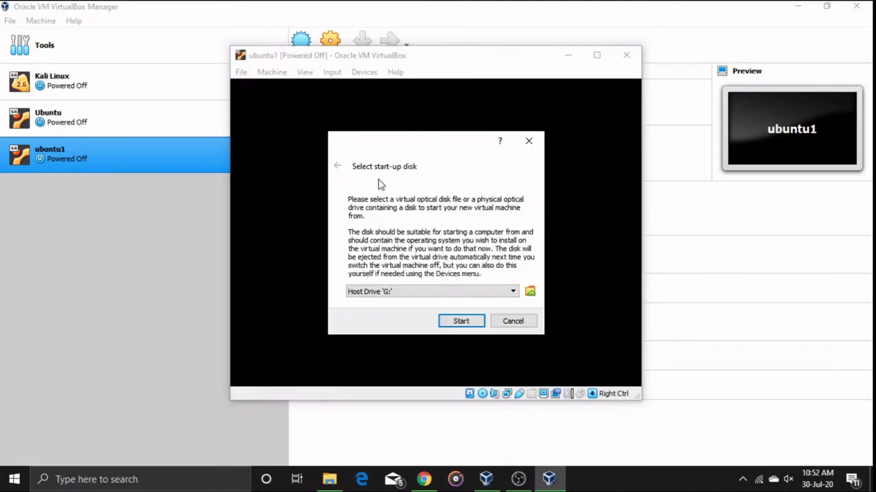
left_click(403, 290)
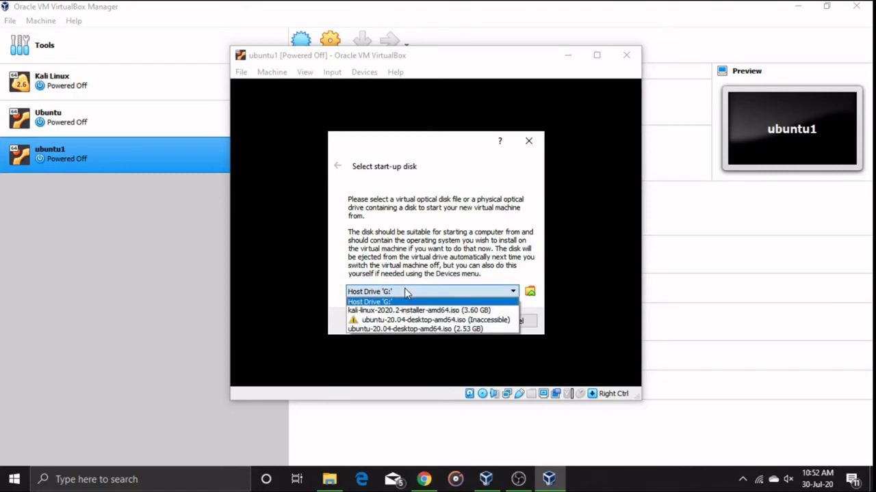
left_click(412, 329)
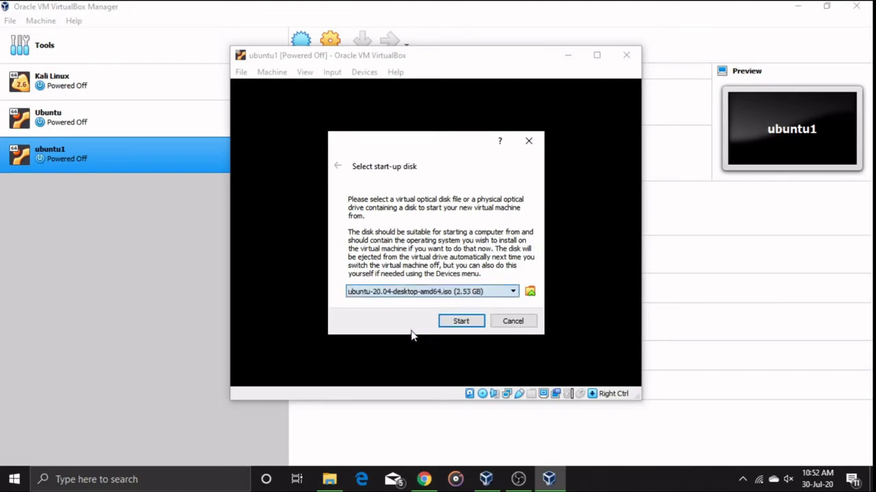
left_click(461, 322)
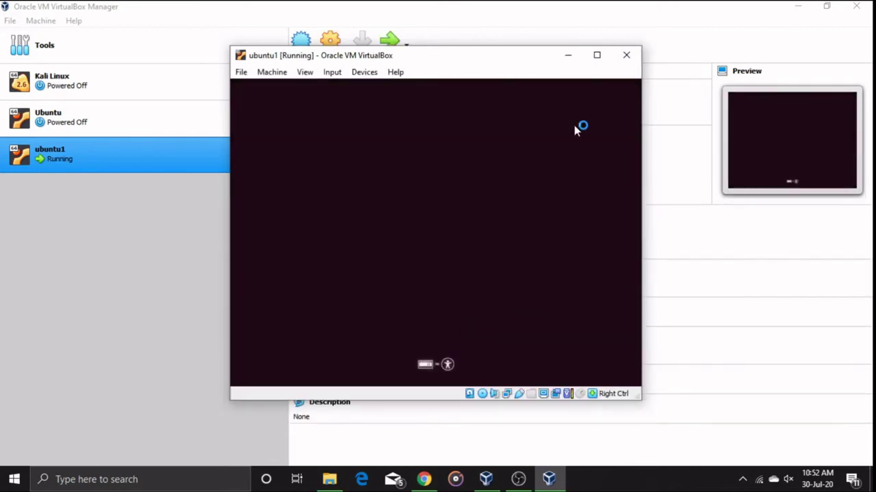
Step: Maximise the running ubuntu1 window and change it to full-screen mode
left_click(597, 55)
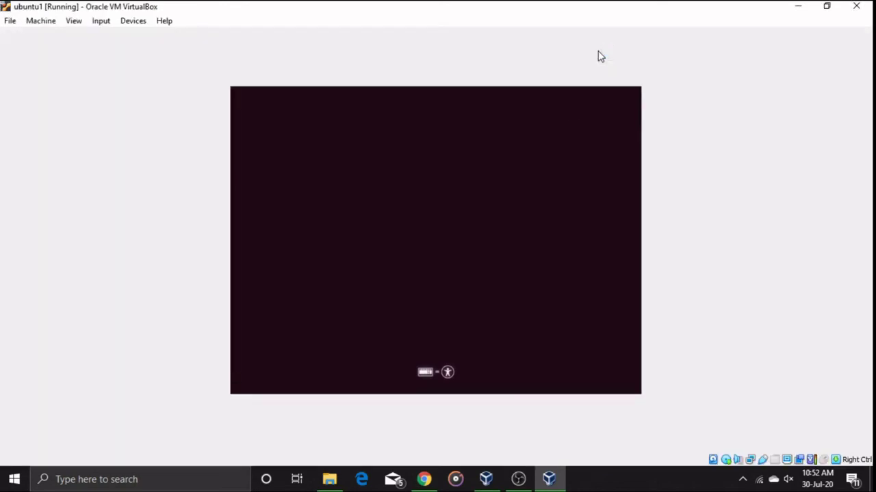
key("Control_R+f")
key("Return")
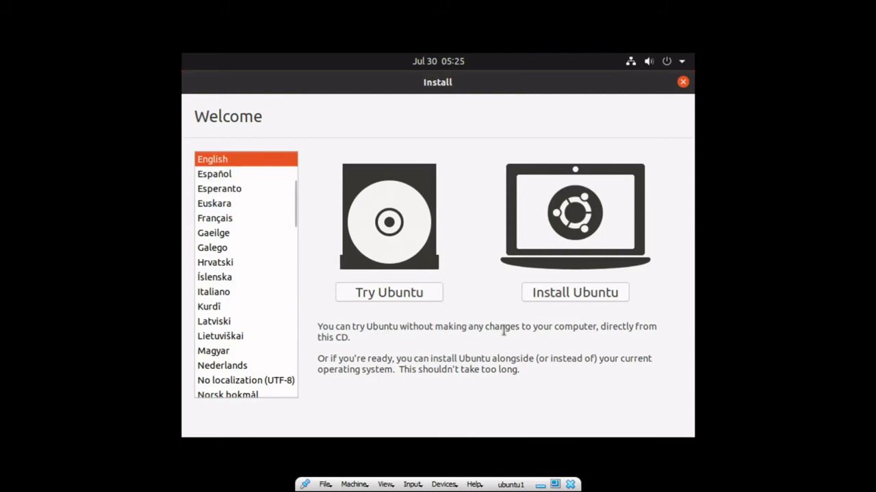
Step: Begin installing Ubuntu in English and accept the English (US) keyboard layout
left_click(556, 293)
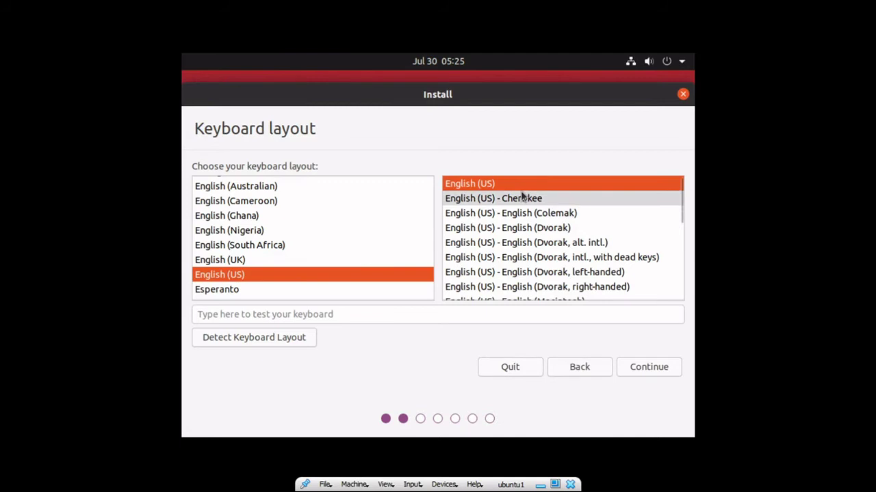
left_click(639, 368)
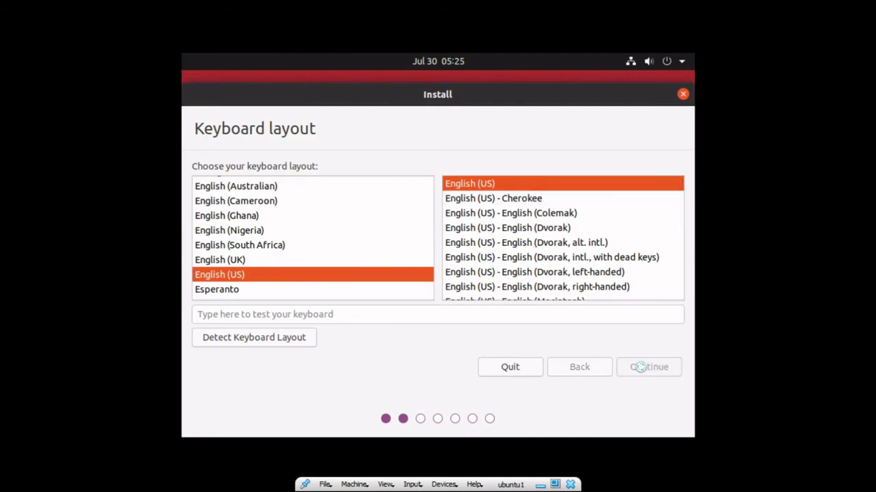
Step: Keep the normal installation, include third-party software for graphics, Wi-Fi hardware and additional media formats, and continue to the installation type
left_click(393, 314)
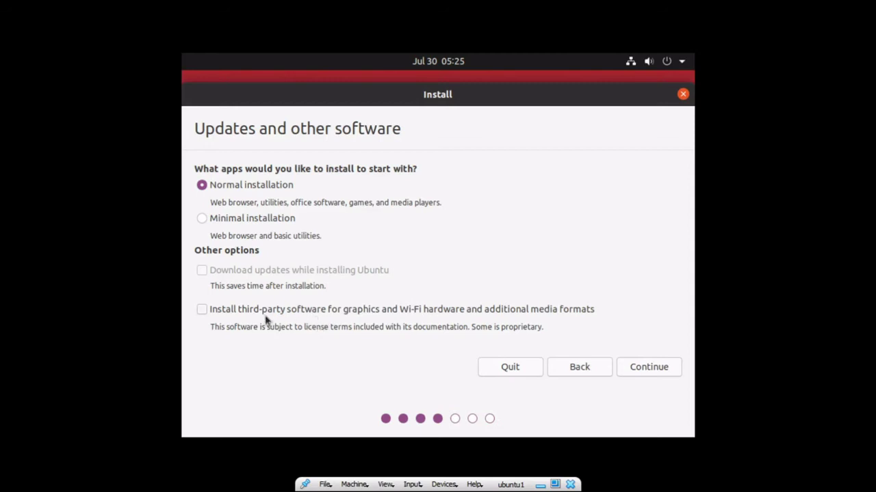
left_click(202, 310)
left_click(645, 366)
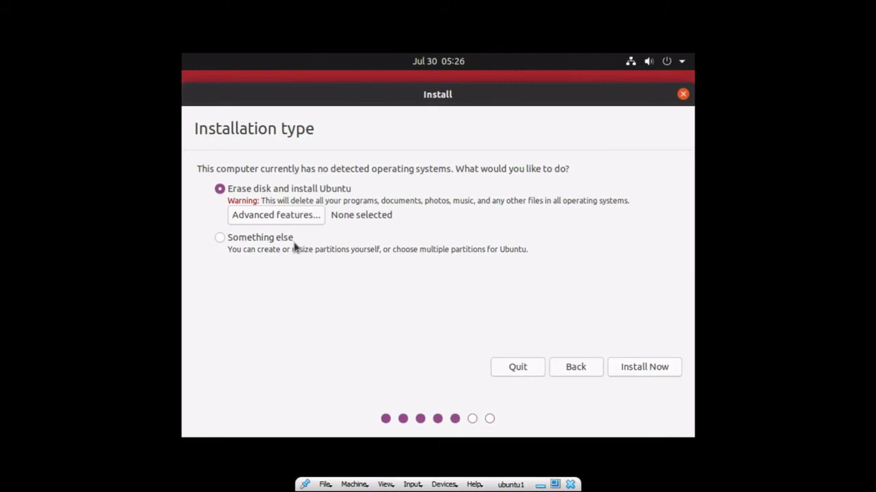
Step: Try to install Ubuntu on /dev/sda with the Something else partitioning option, without defining any partitions
left_click(220, 238)
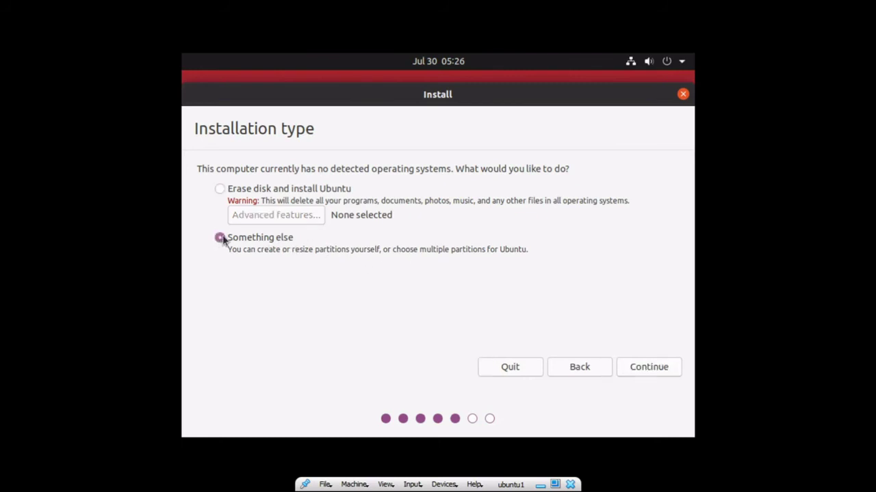
left_click(662, 372)
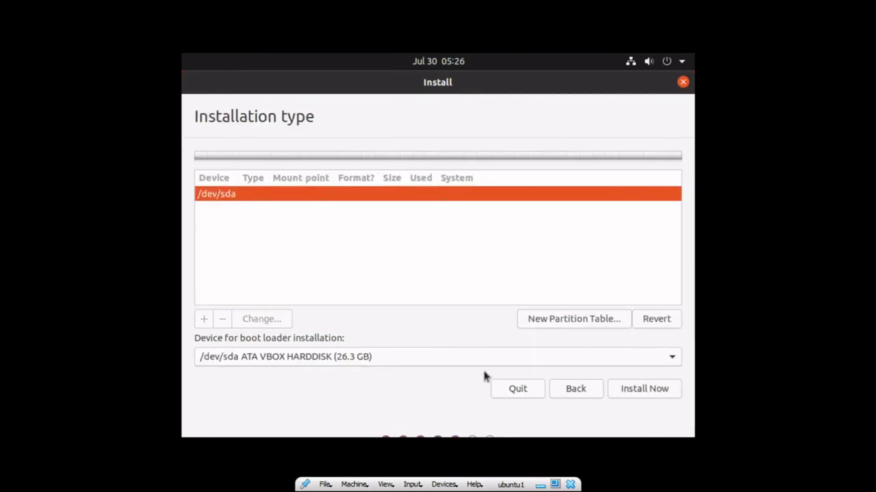
left_click(635, 398)
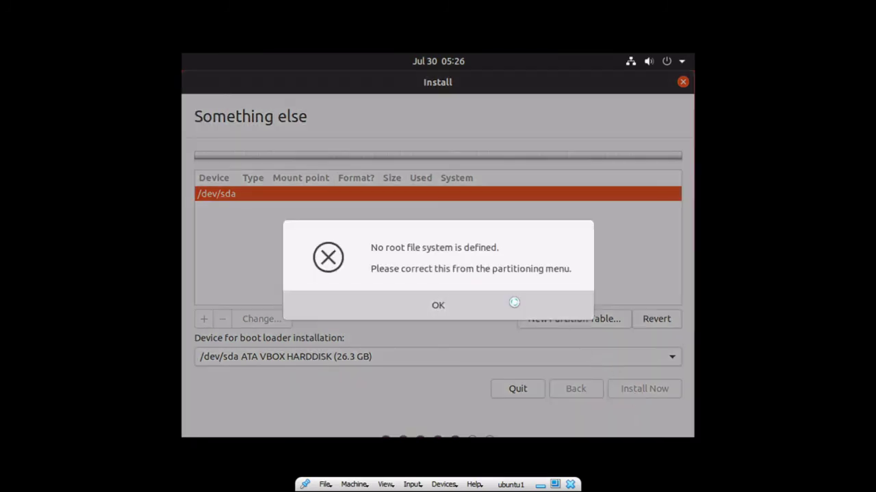
left_click(514, 302)
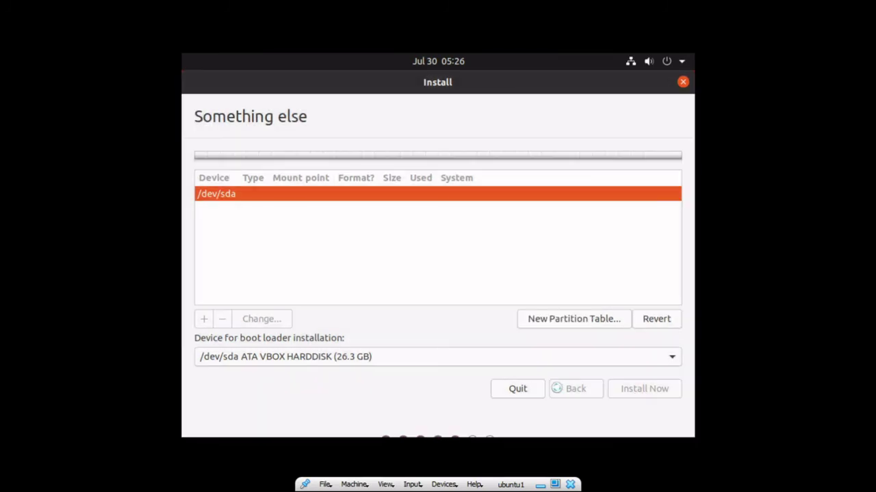
Step: Quit the Ubuntu installation to the live desktop and take the ubuntu1 machine out of full-screen mode
left_click(522, 392)
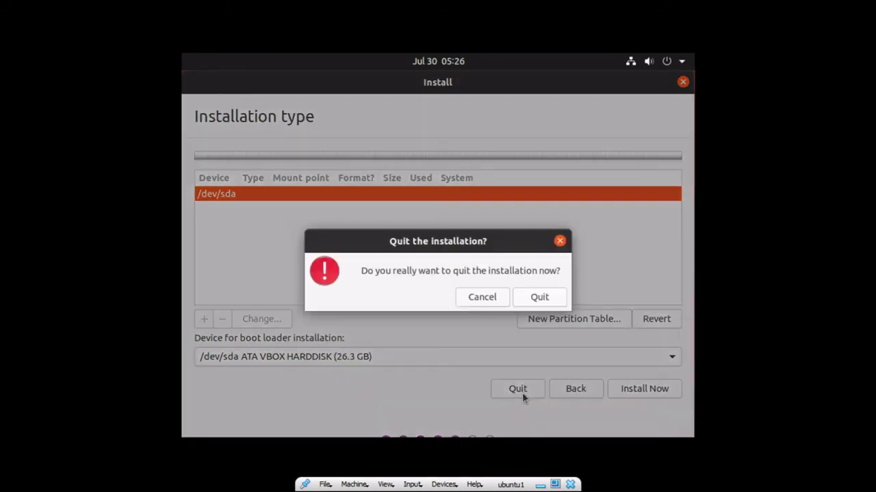
left_click(523, 298)
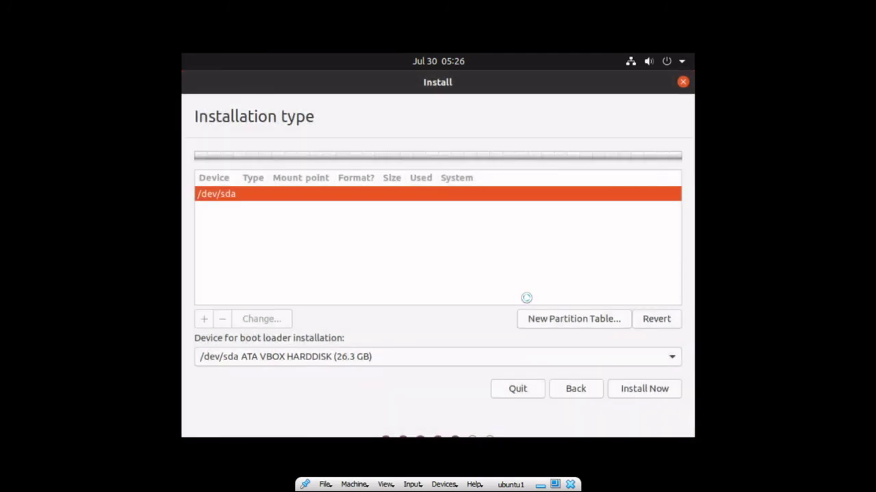
key("ctrl+f")
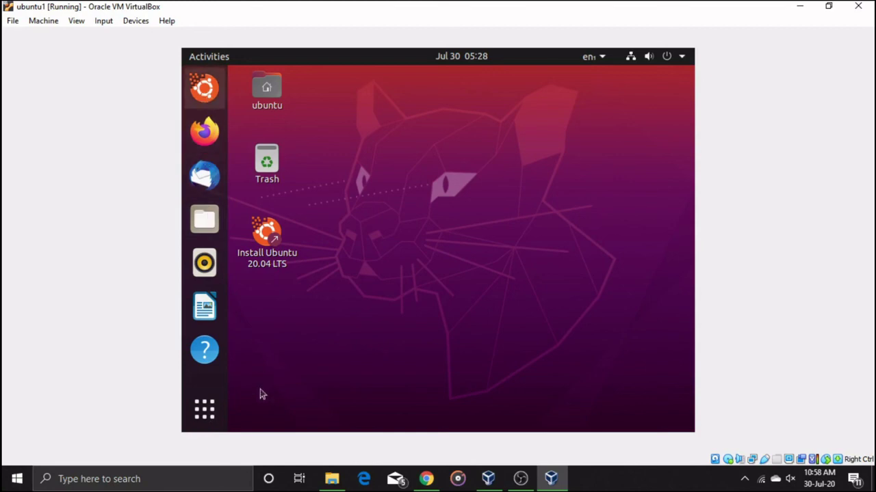
Step: Look through Ubuntu's application overview, viewing the frequently used applications and the full list
left_click(203, 413)
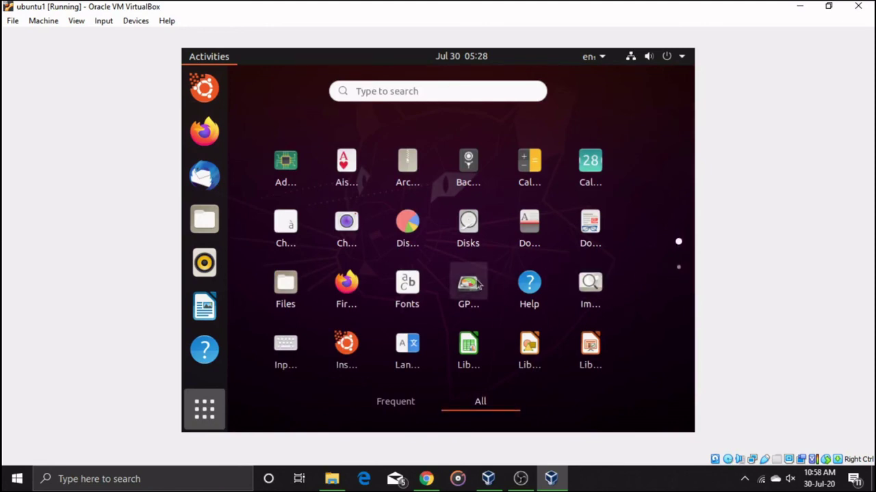
left_click(404, 408)
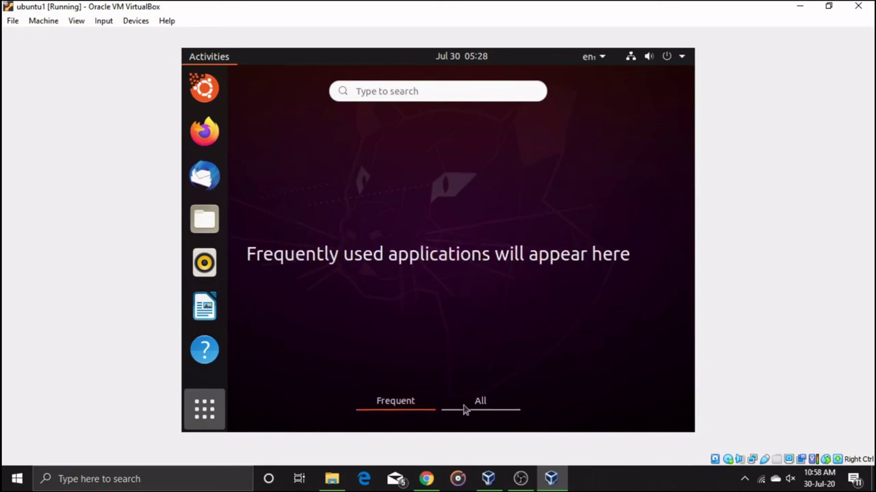
left_click(463, 409)
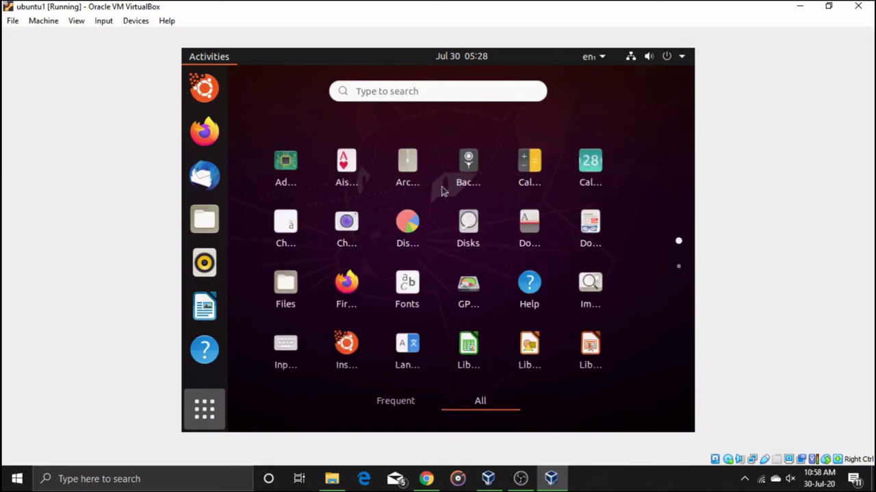